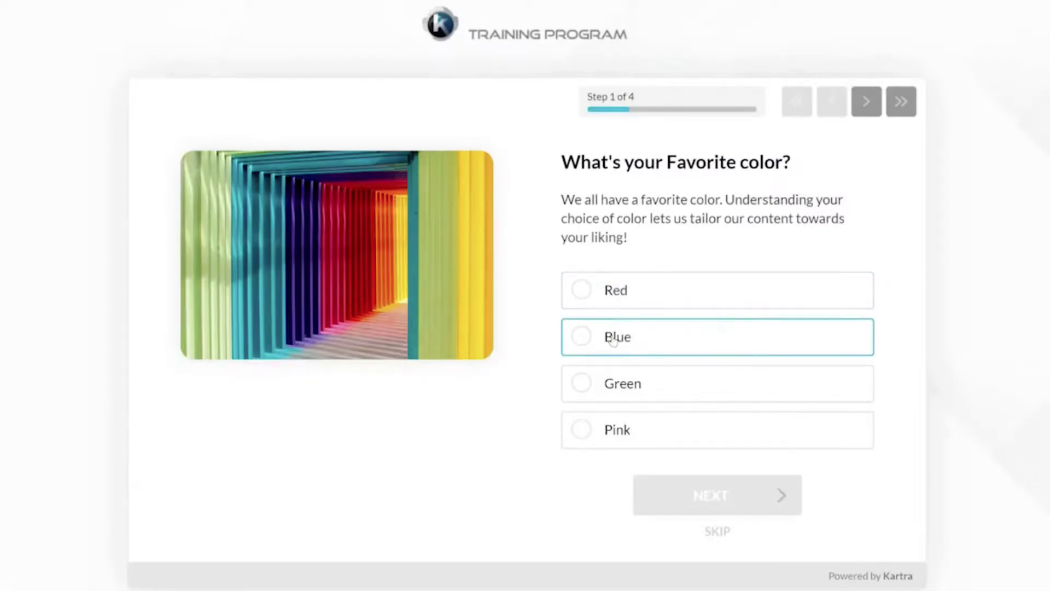
Tick Blue and Pink as favourite colours and advance to step 2 of 4
left_click(614, 340)
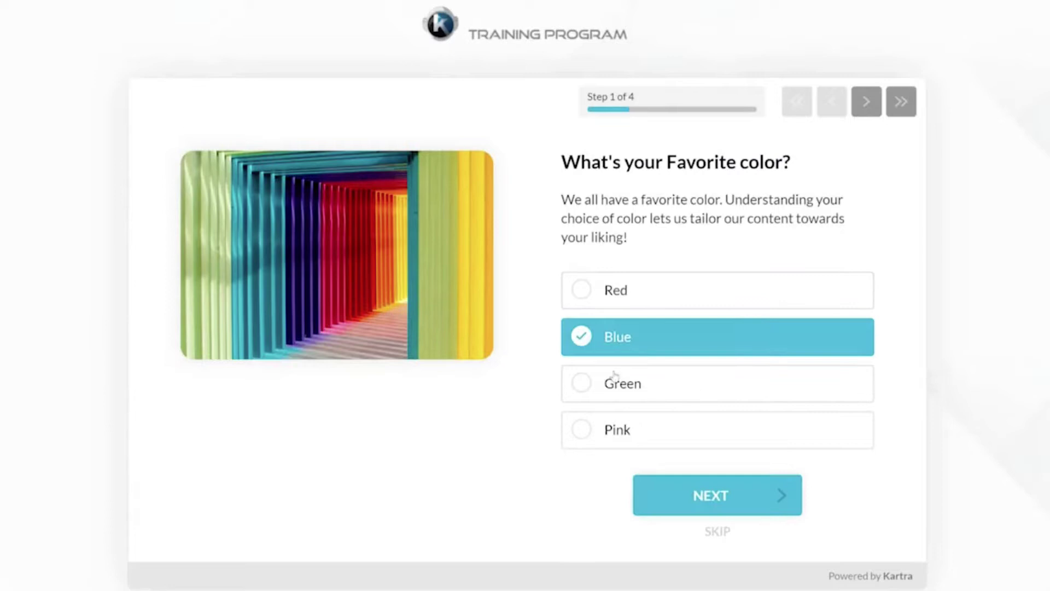
left_click(614, 433)
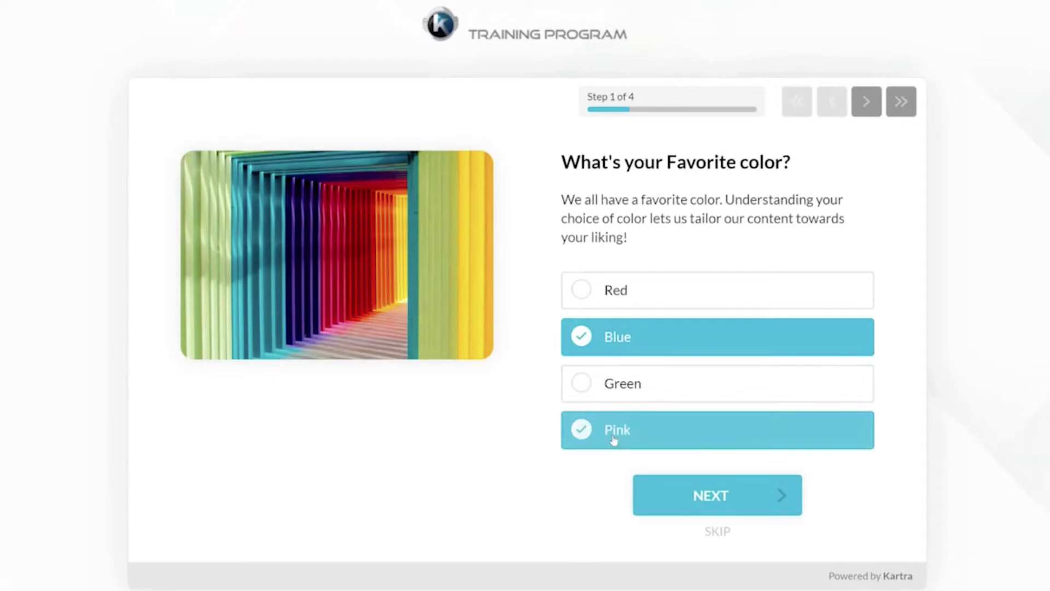
left_click(735, 497)
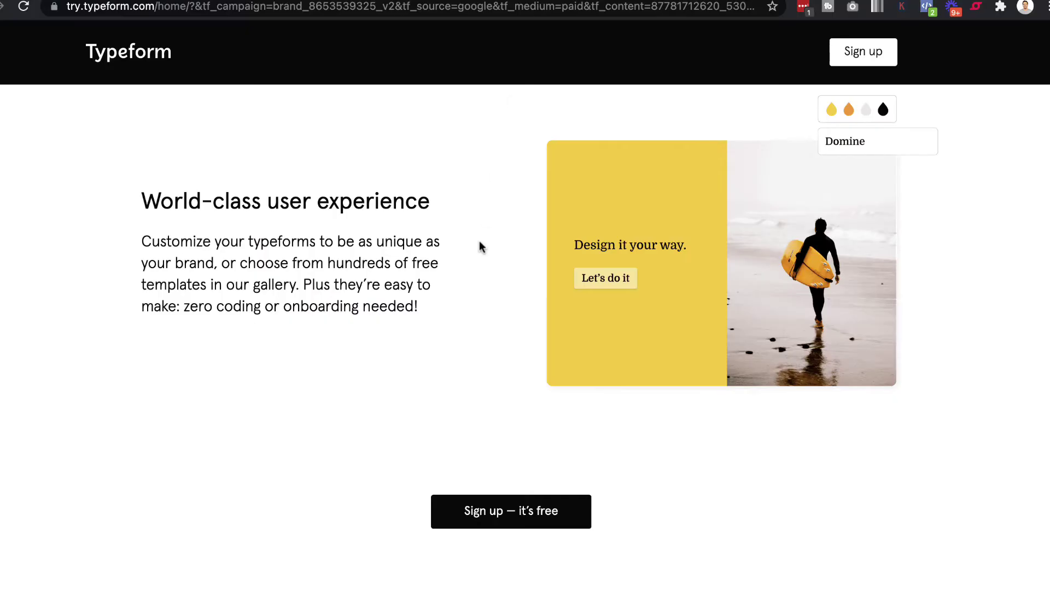
Scroll the Typeform homepage back up to the 'Forms that perform' hero section
scroll(482, 246, "up", 3)
scroll(481, 246, "up", 15)
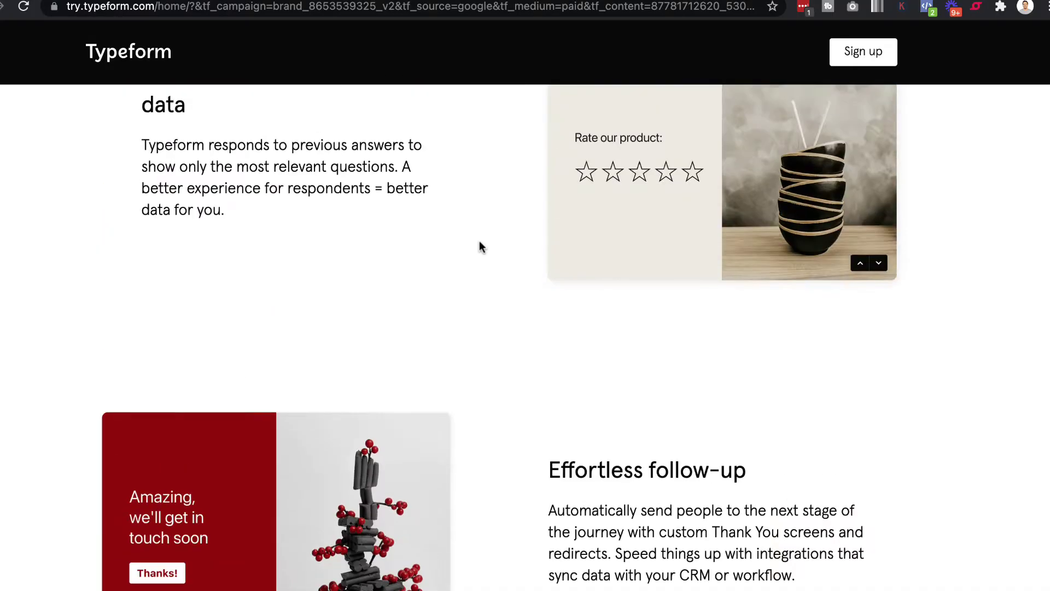
scroll(480, 242, "up", 10)
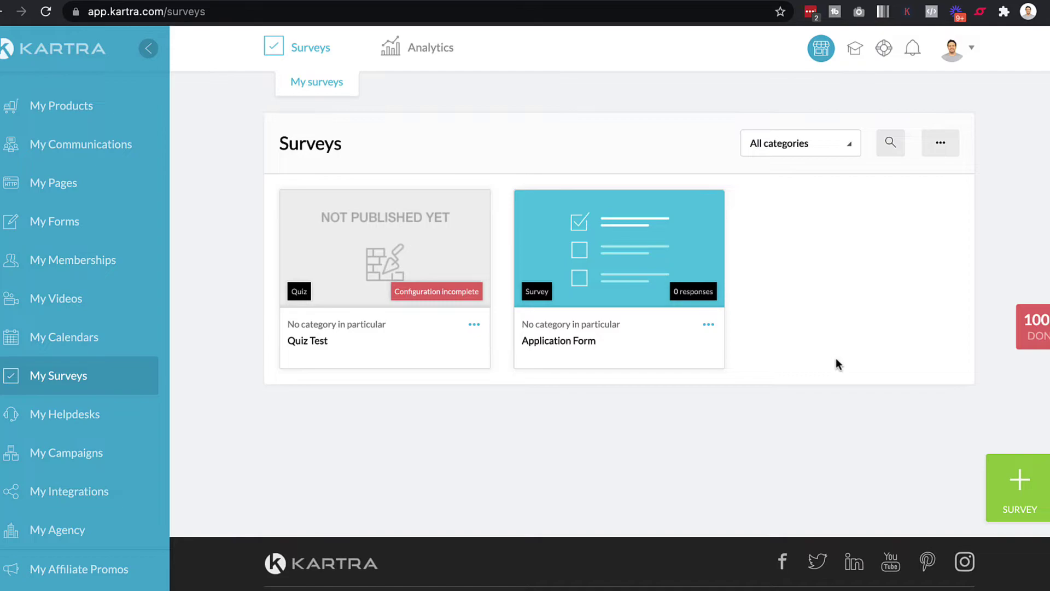
Use the green + SURVEY button on My Surveys to get the Select a survey model dialog
left_click(1018, 485)
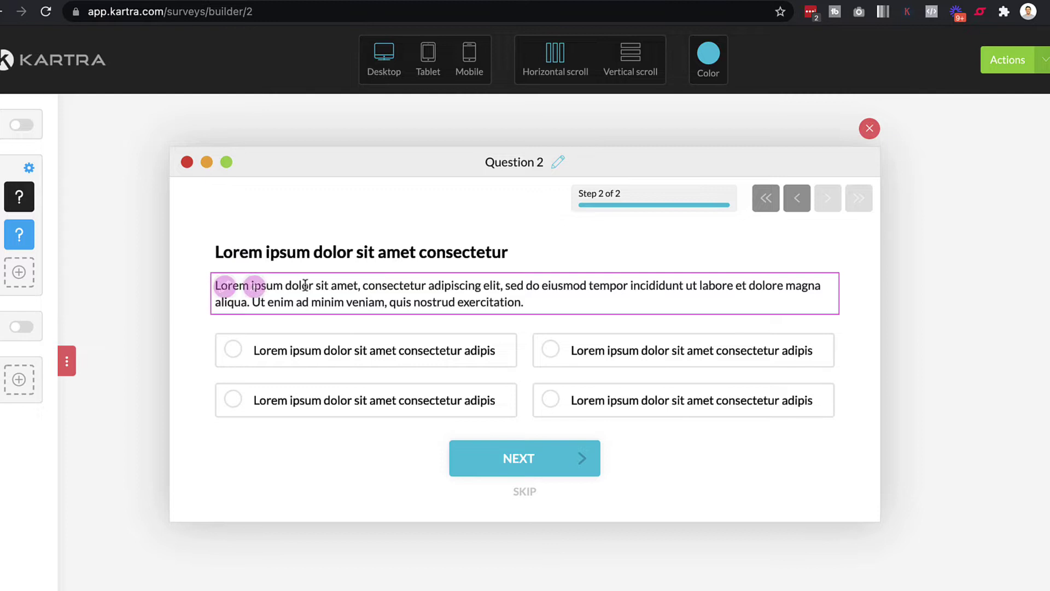
Select the question headline and edit the paragraph, then add a new question
left_click(354, 252)
left_click(387, 253)
triple_click(391, 253)
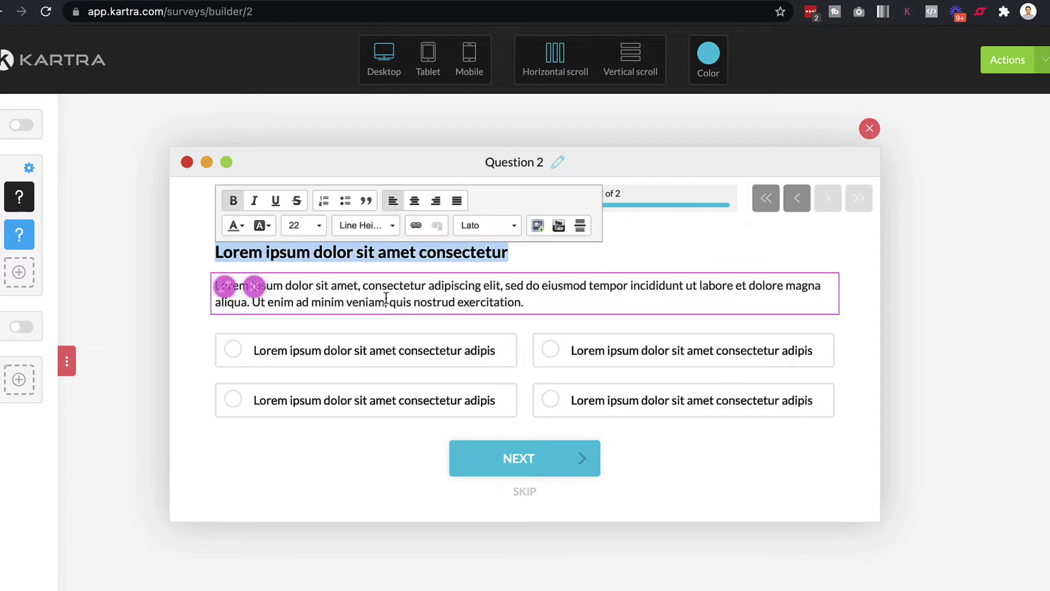
left_click(464, 285)
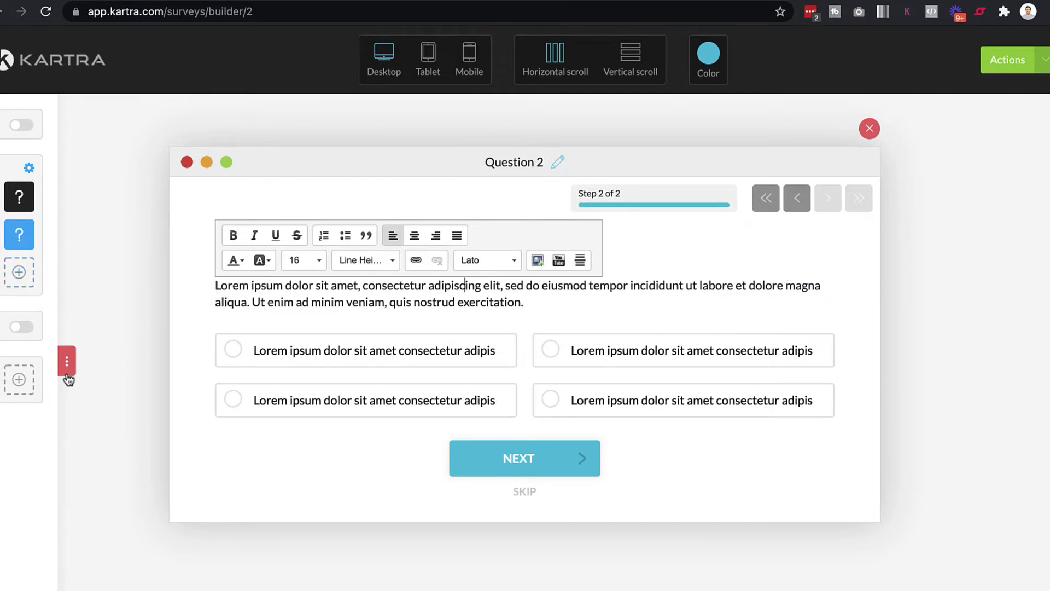
mouse_move(78, 369)
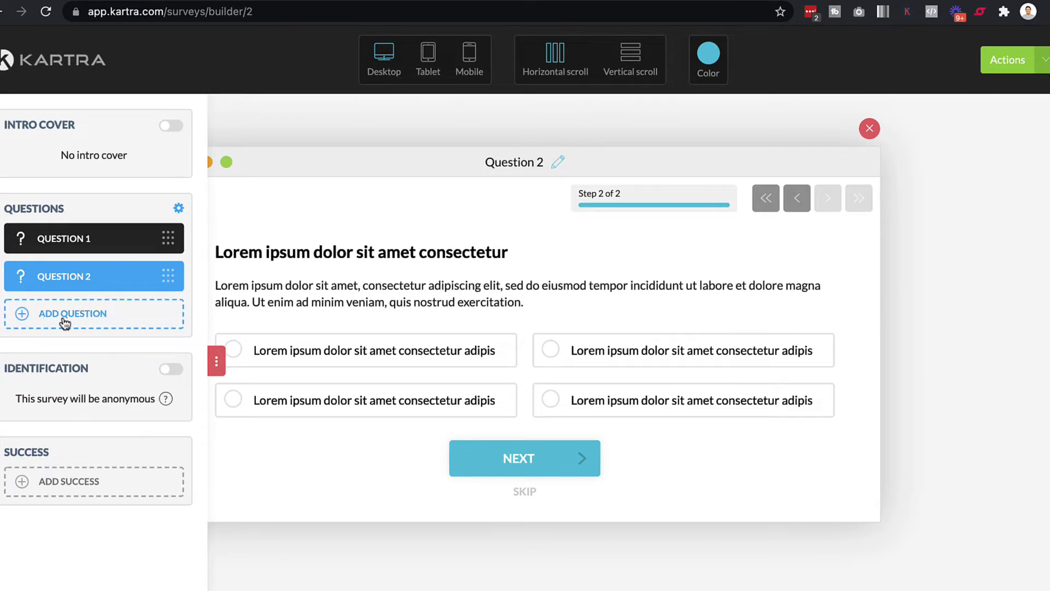
left_click(42, 324)
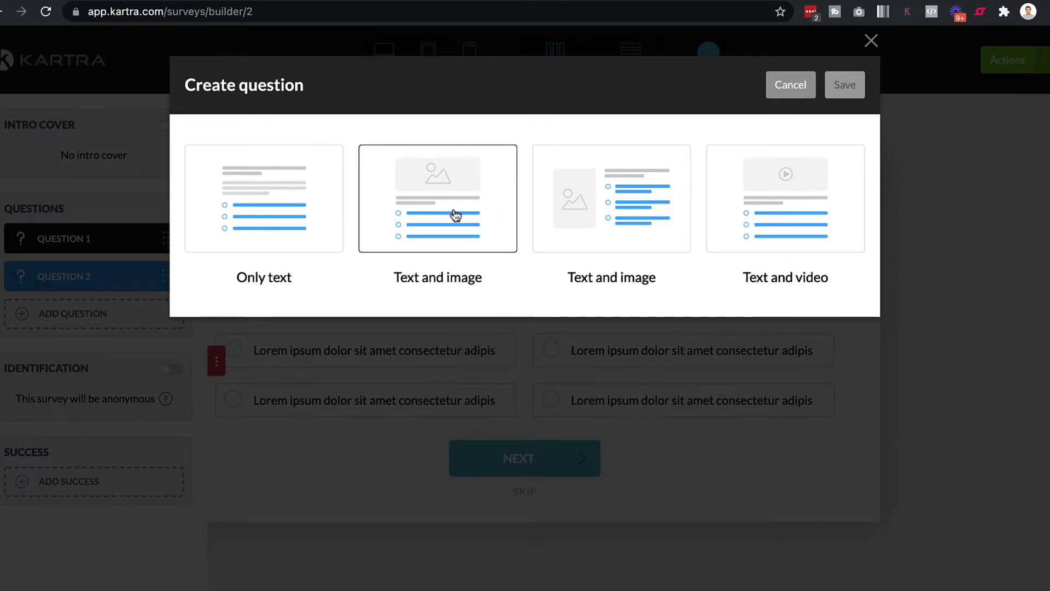
Pick the first Text and image layout card, with the picture above the answers
left_click(435, 218)
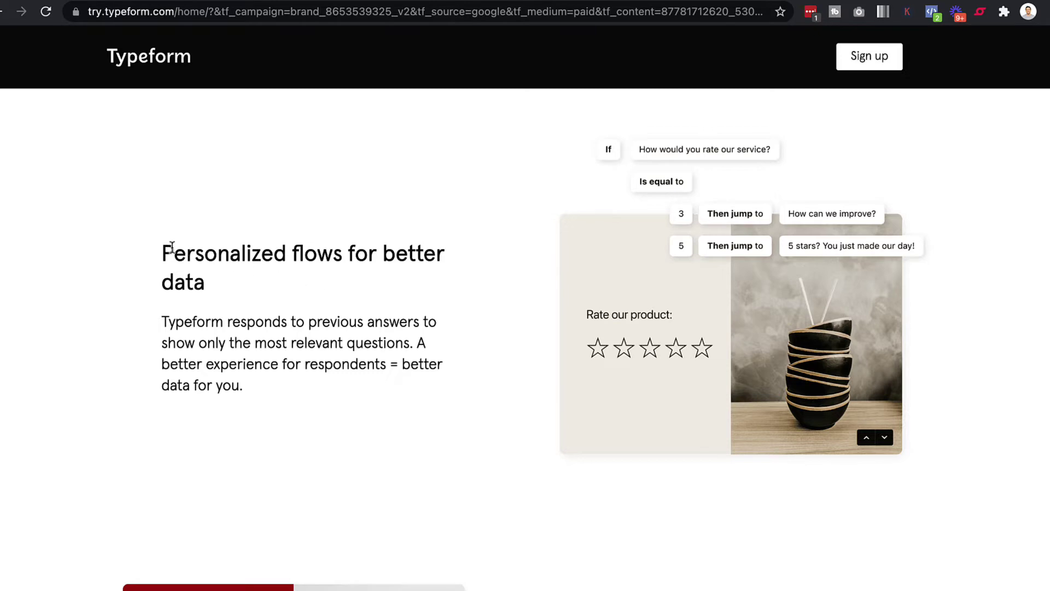
Highlight 'Personalized flows' in the heading and scroll down to Effortless follow-up
left_click_drag(162, 250, 341, 261)
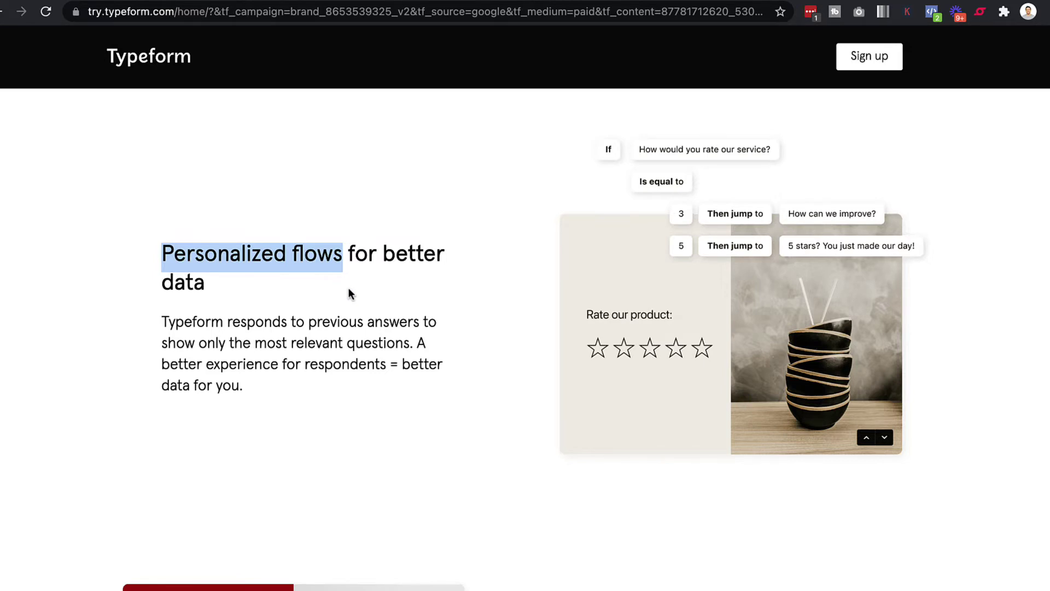
scroll(562, 274, "down", 7)
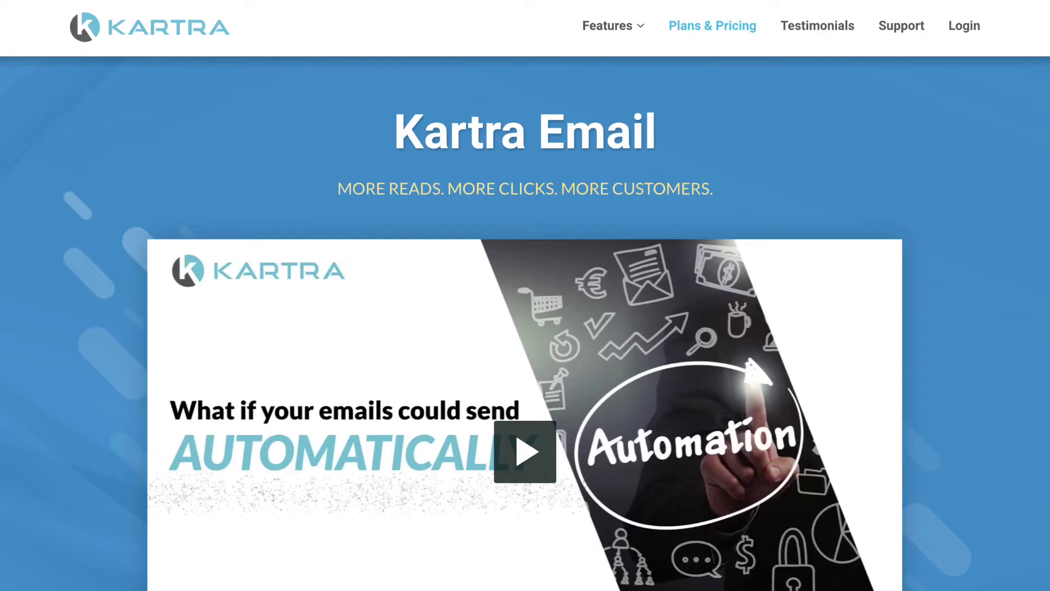
Scroll past 'Your emails fully analyzed' to the Broadcasts chart of weekday opens and clicks
scroll(525, 295, "down", 7)
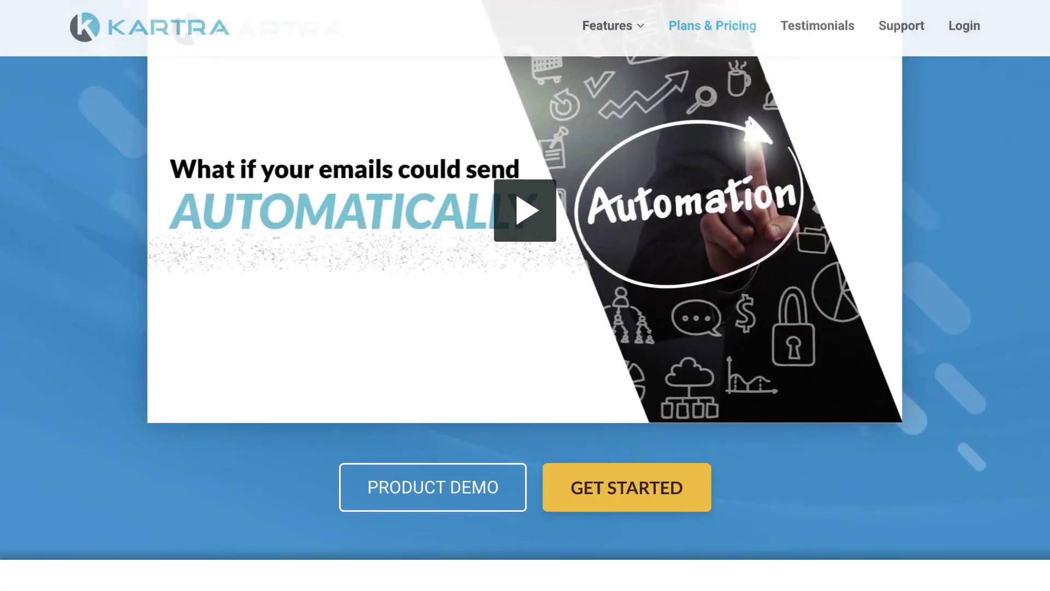
scroll(525, 296, "down", 7)
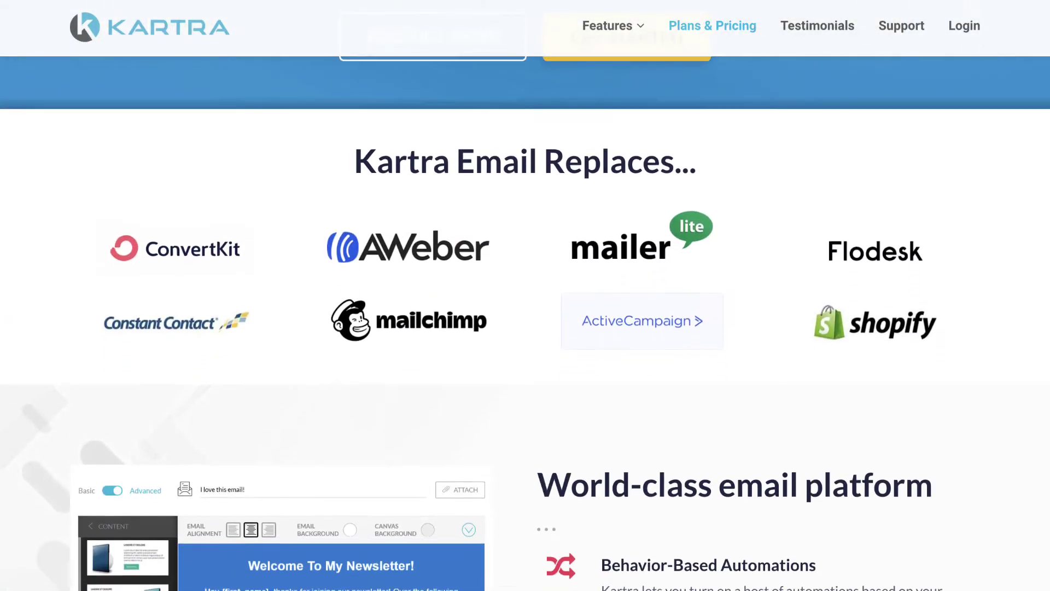
scroll(525, 295, "down", 5)
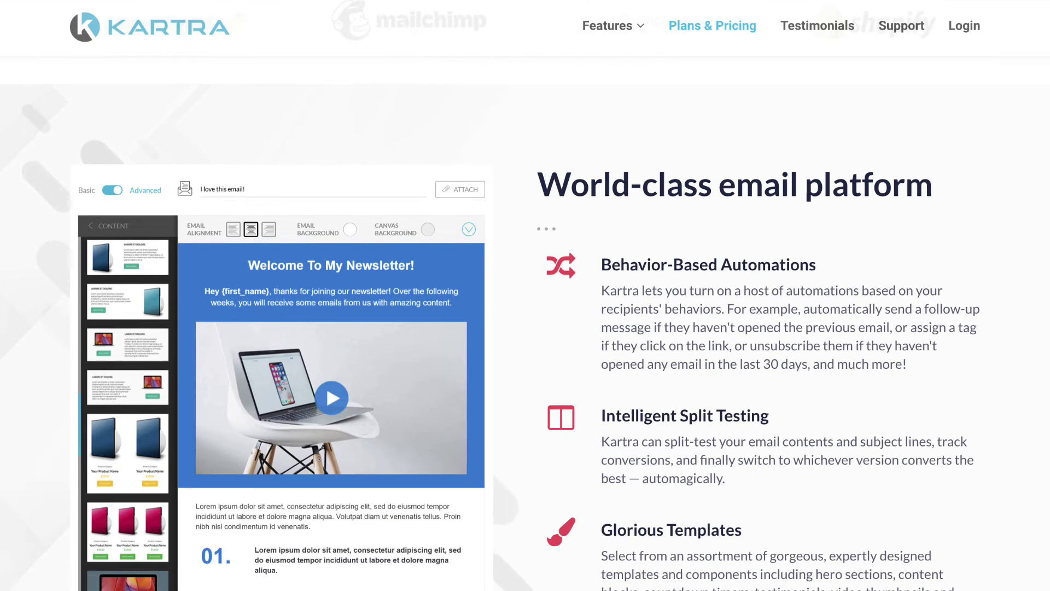
scroll(526, 295, "down", 5)
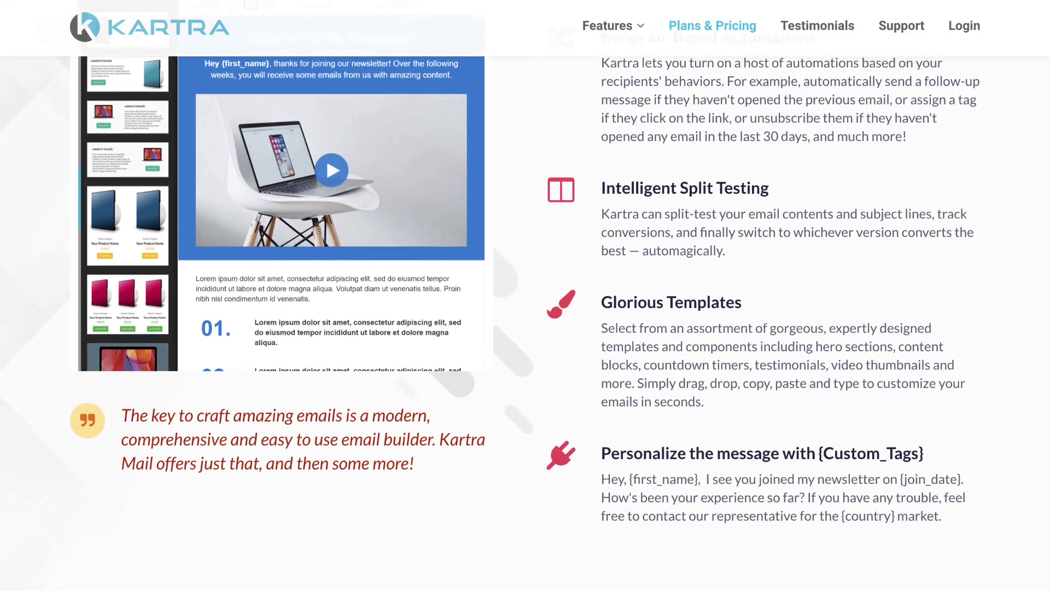
scroll(526, 296, "down", 7)
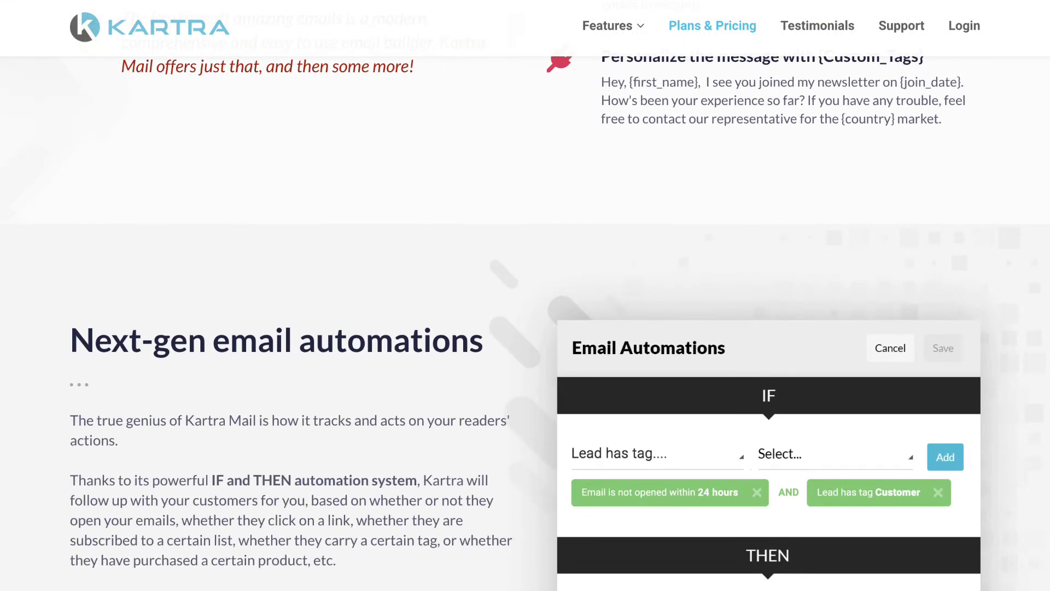
scroll(525, 296, "down", 4)
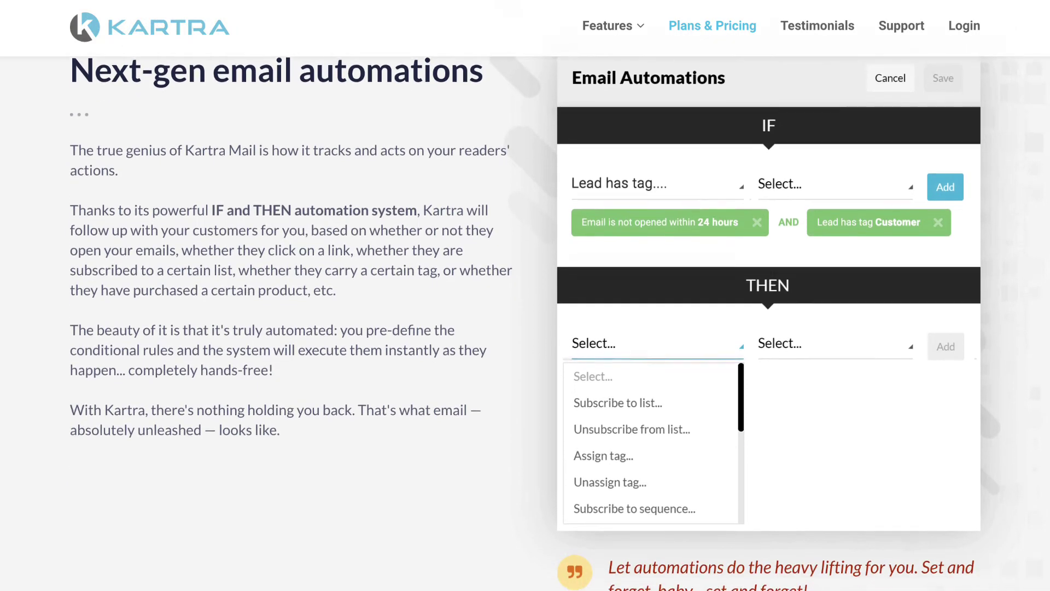
scroll(525, 296, "down", 10)
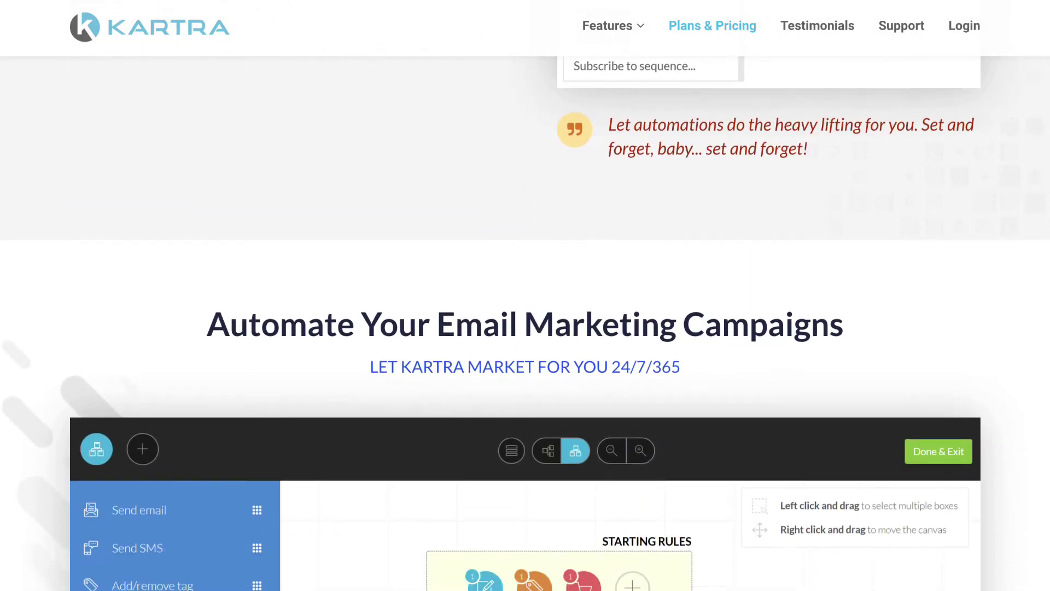
scroll(525, 296, "down", 6)
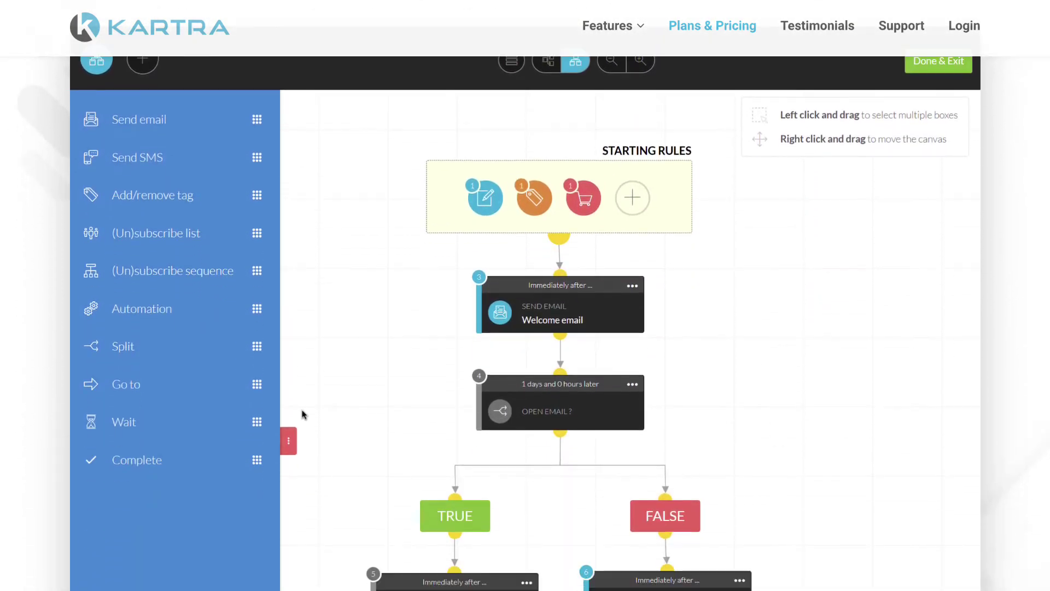
scroll(525, 296, "down", 6)
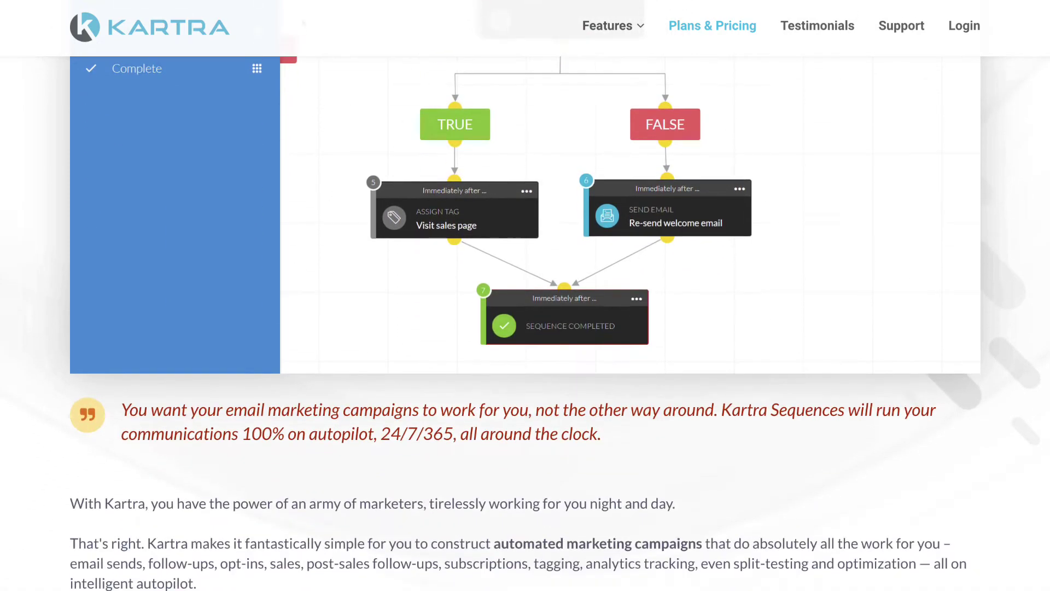
scroll(526, 296, "down", 9)
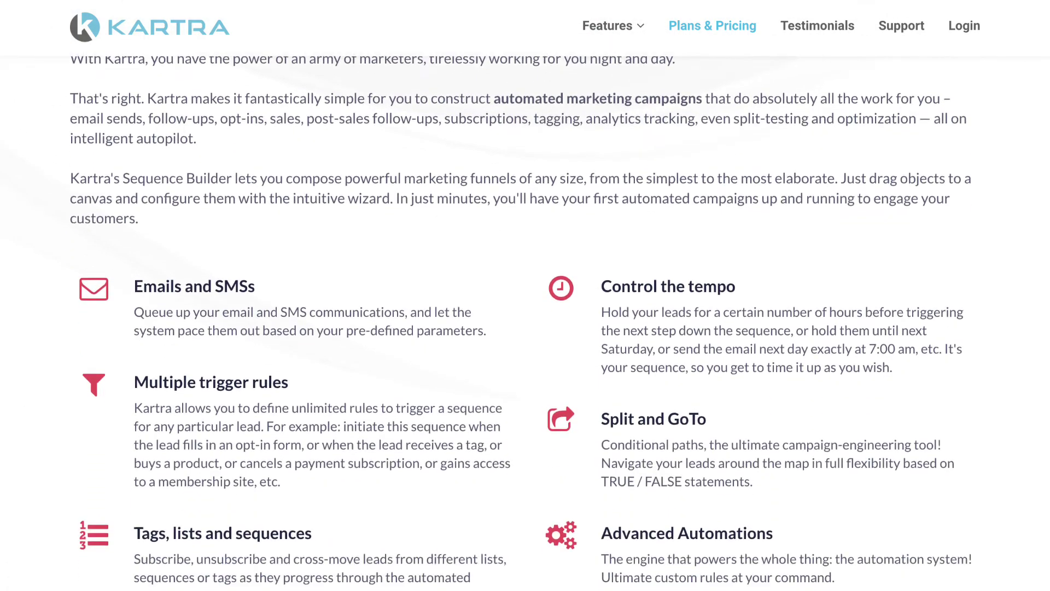
scroll(525, 296, "down", 8)
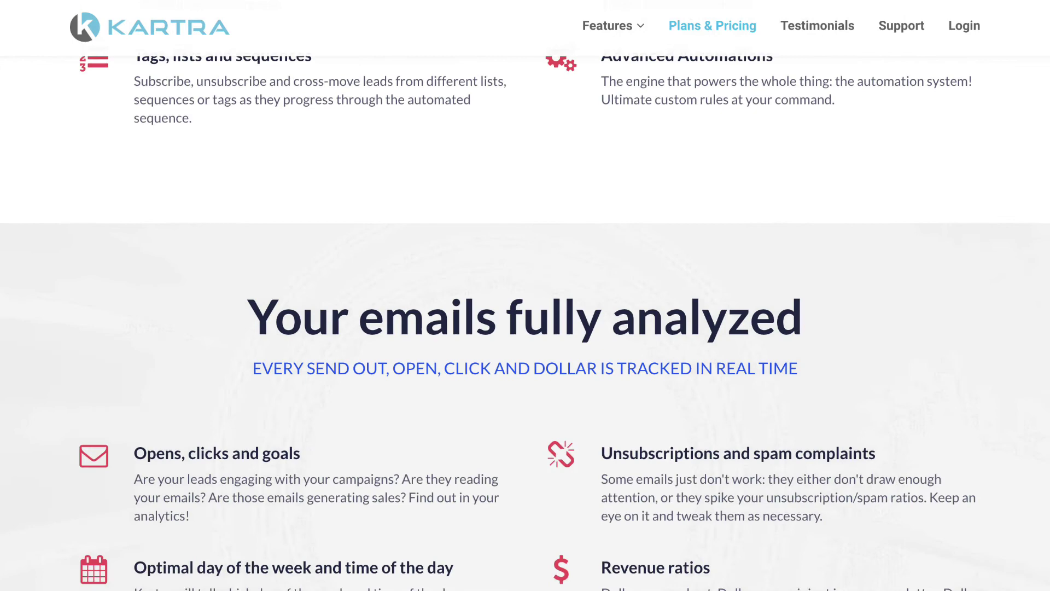
scroll(525, 296, "down", 8)
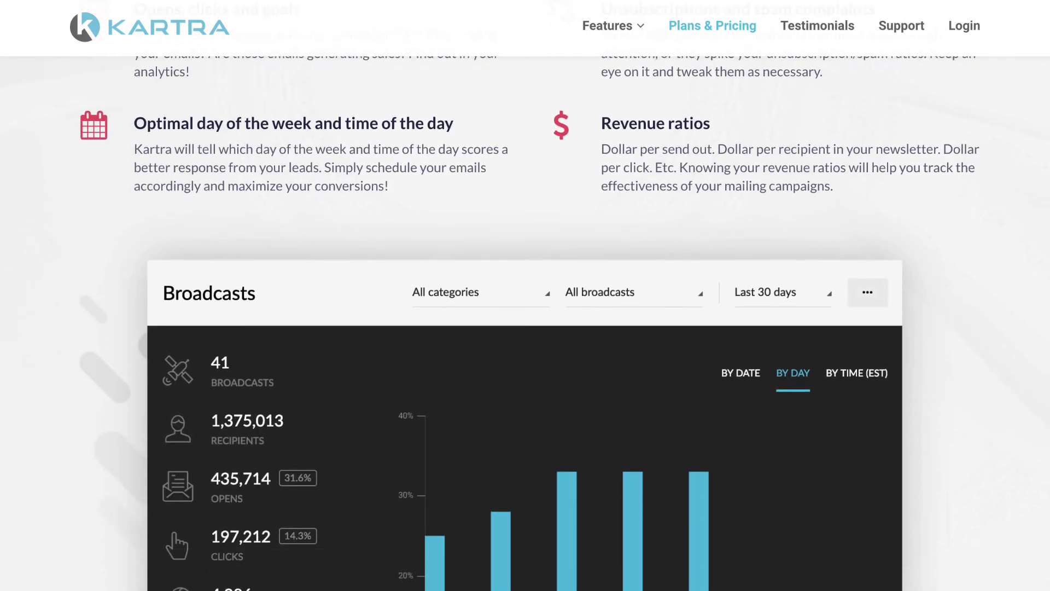
scroll(525, 322, "down", 2)
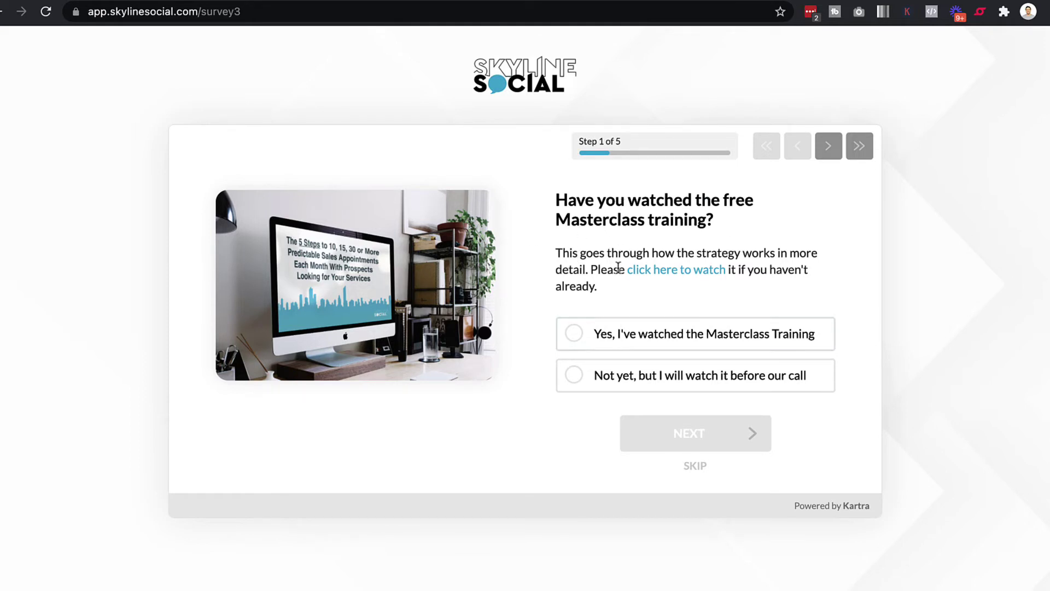
Answer Yes to the Masterclass, In more than 30 days to start, and Less than 10 appointments
left_click(628, 339)
left_click(687, 435)
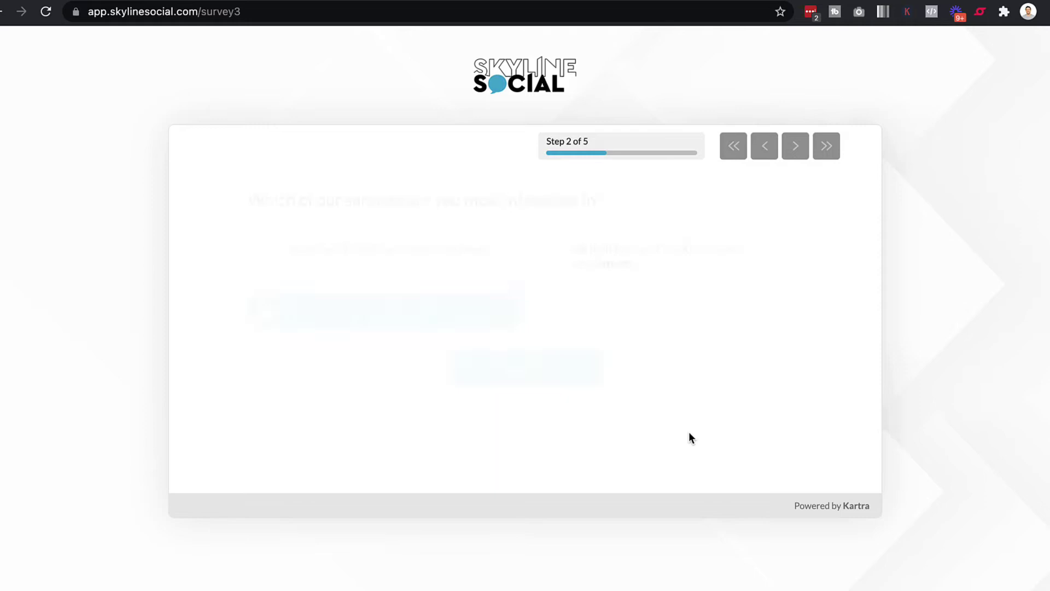
left_click(543, 377)
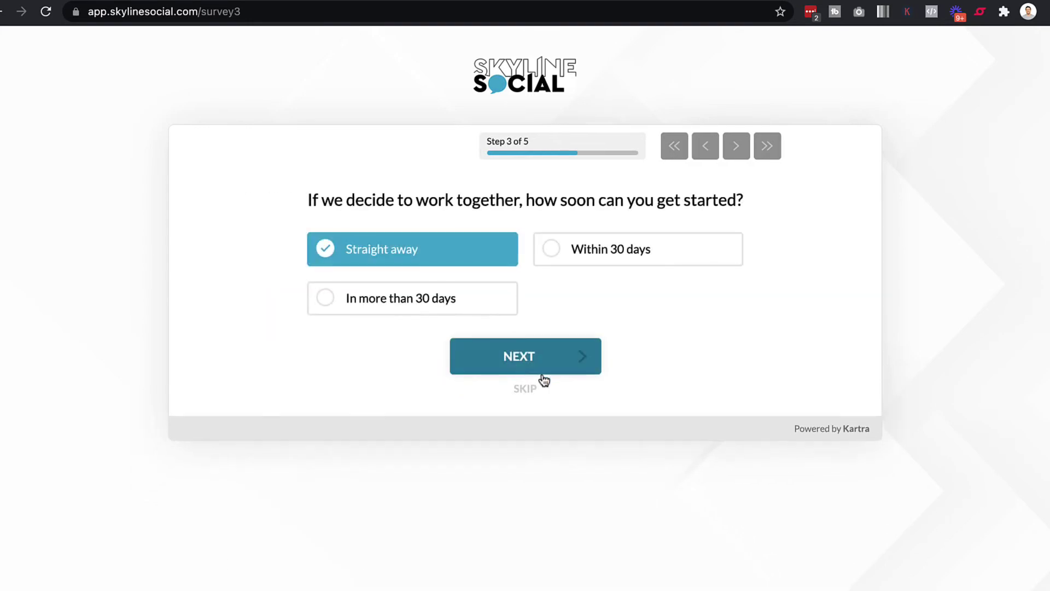
left_click(468, 312)
left_click(519, 356)
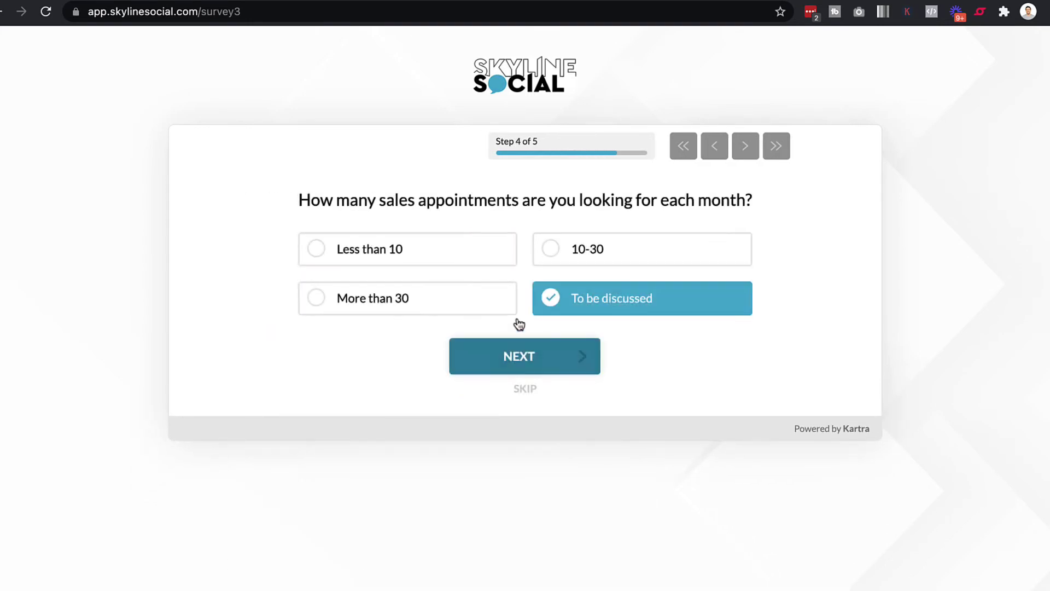
left_click(474, 262)
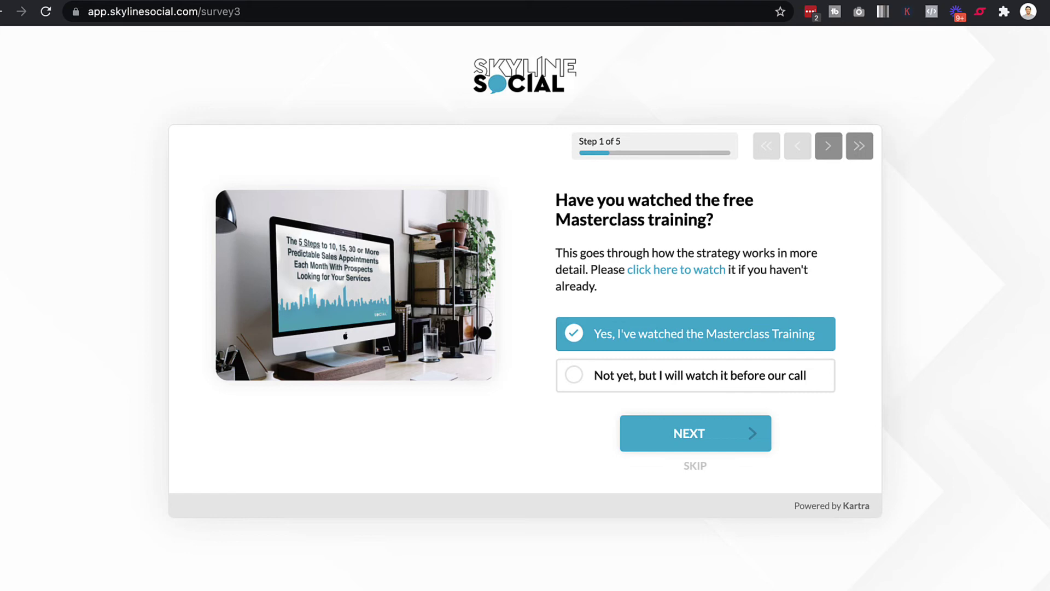
Toggle Typeform pricing to Monthly billing, showing 99, 59 and 29 USD per month
left_click(519, 1)
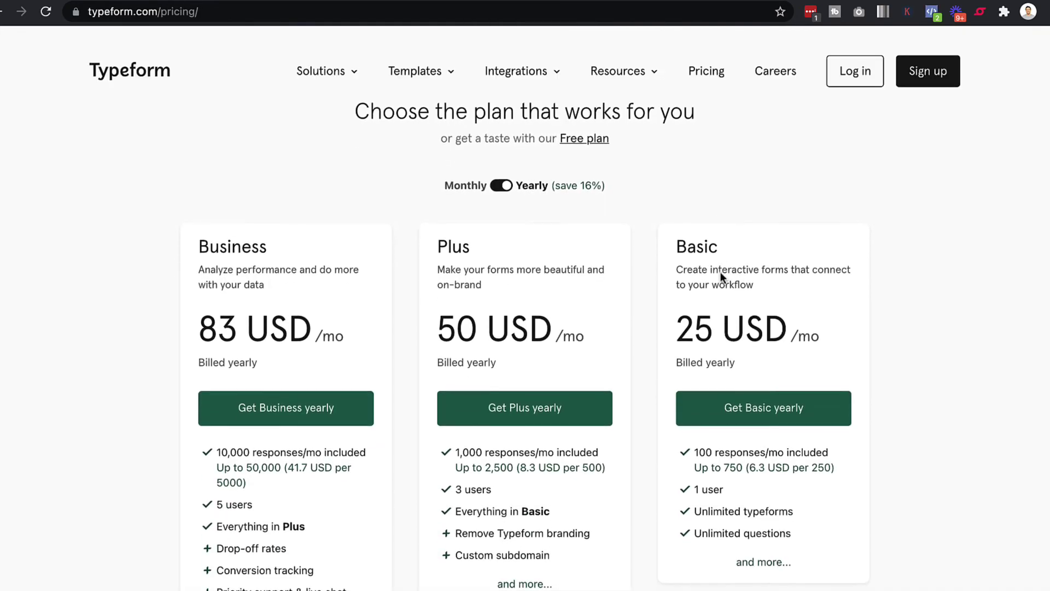
scroll(720, 272, "down", 1)
left_click(502, 163)
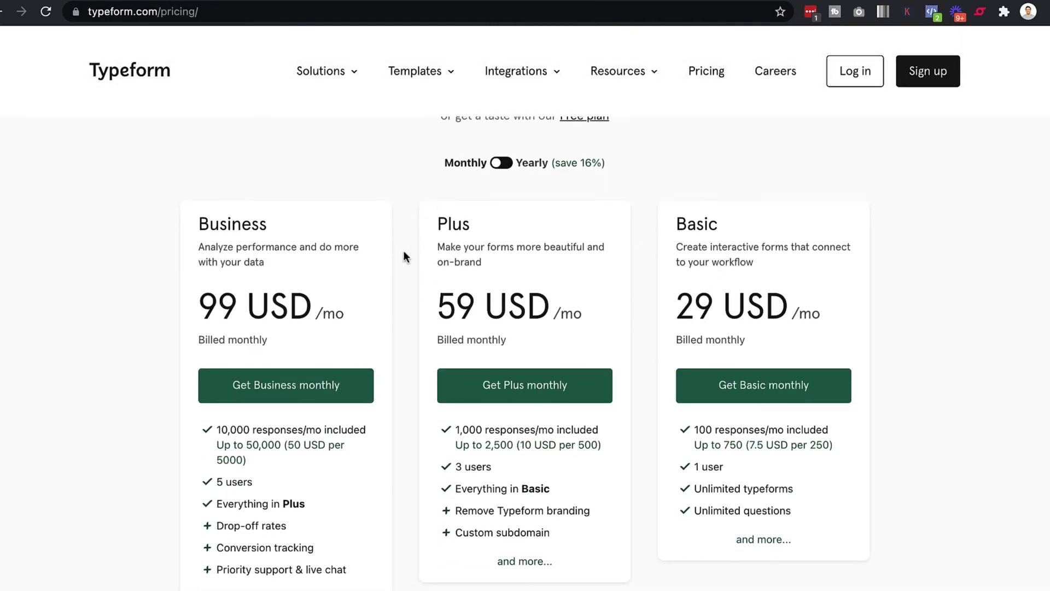
scroll(432, 252, "down", 2)
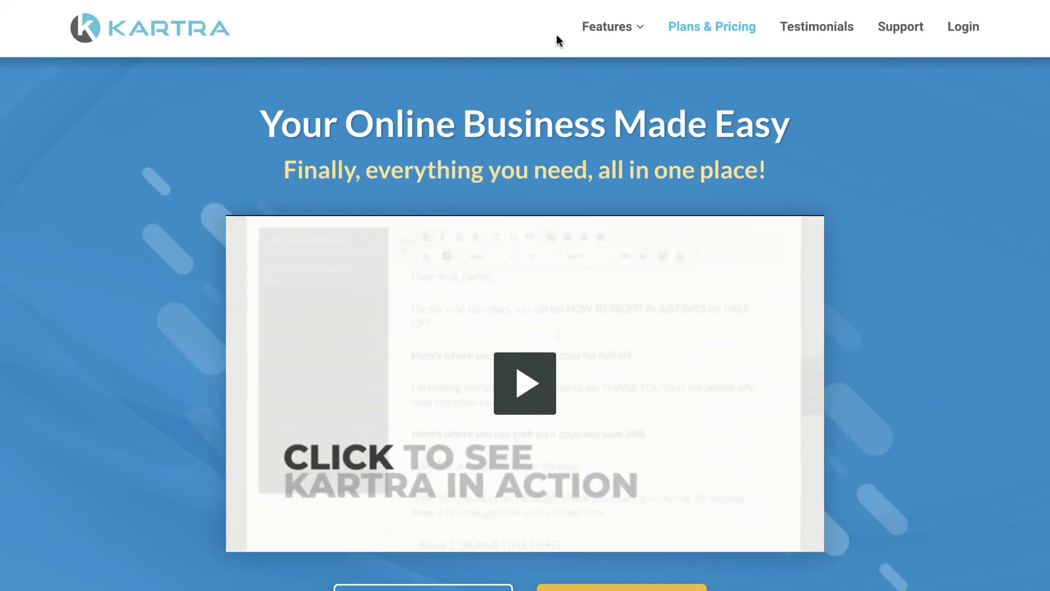
mouse_move(608, 31)
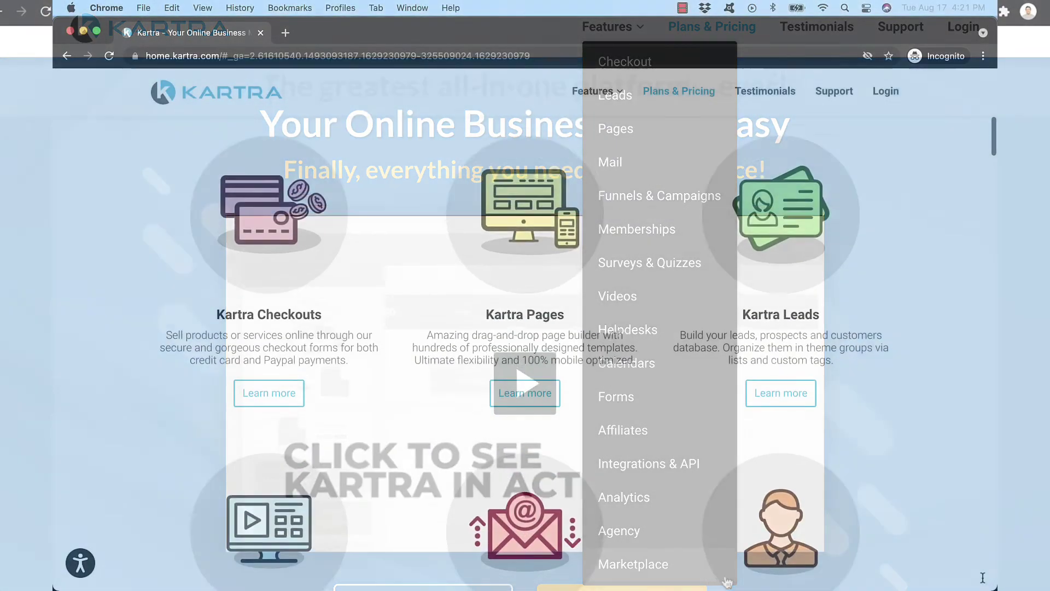
Scroll the Surveys & Quizzes page down to 'Customize your audience's experience'
scroll(982, 578, "down", 10)
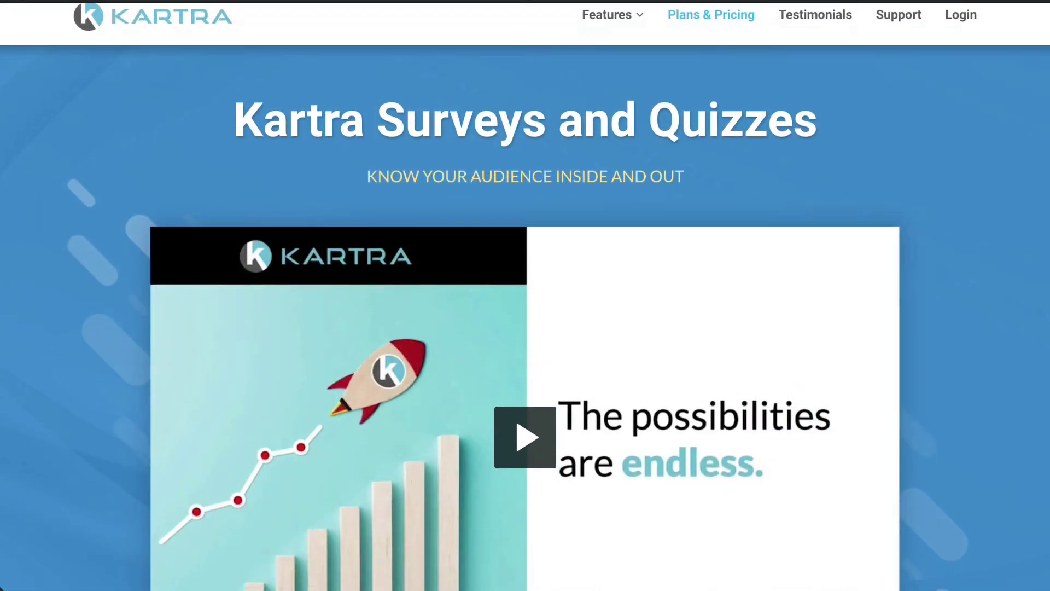
scroll(526, 296, "down", 3)
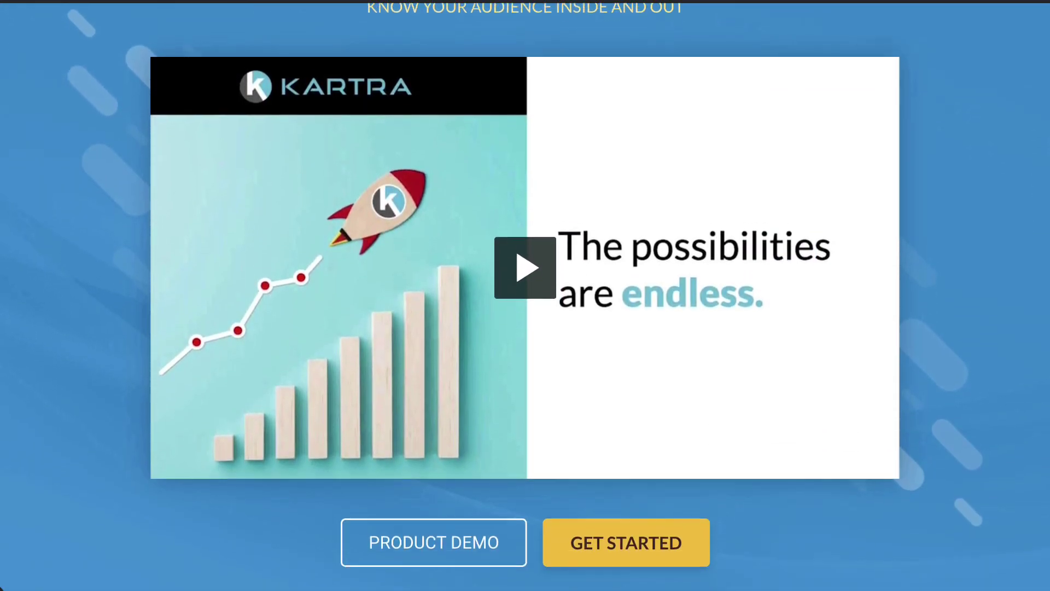
scroll(525, 295, "down", 7)
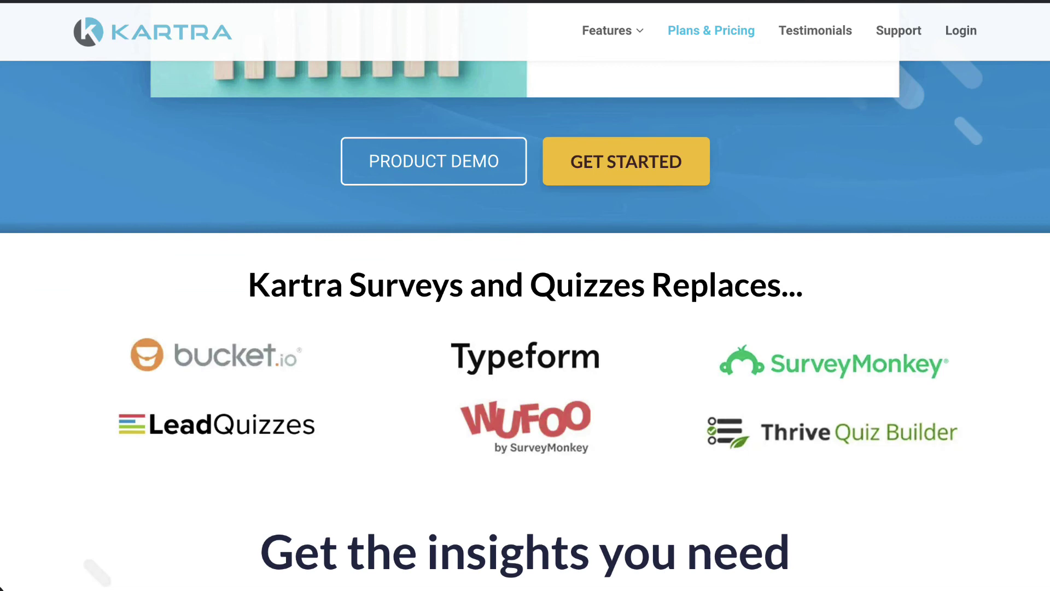
scroll(526, 296, "down", 3)
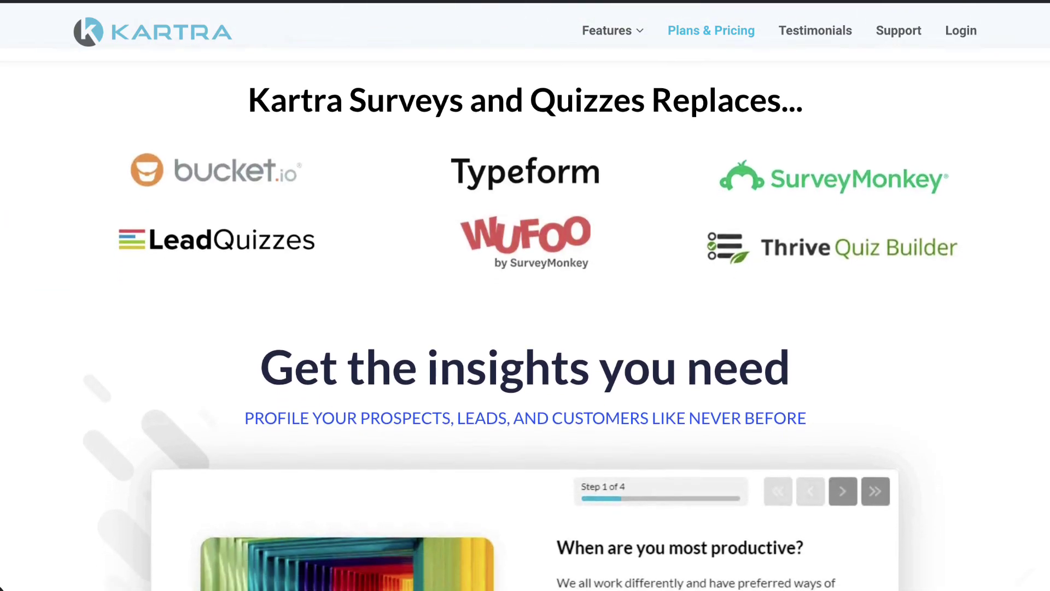
scroll(525, 296, "down", 4)
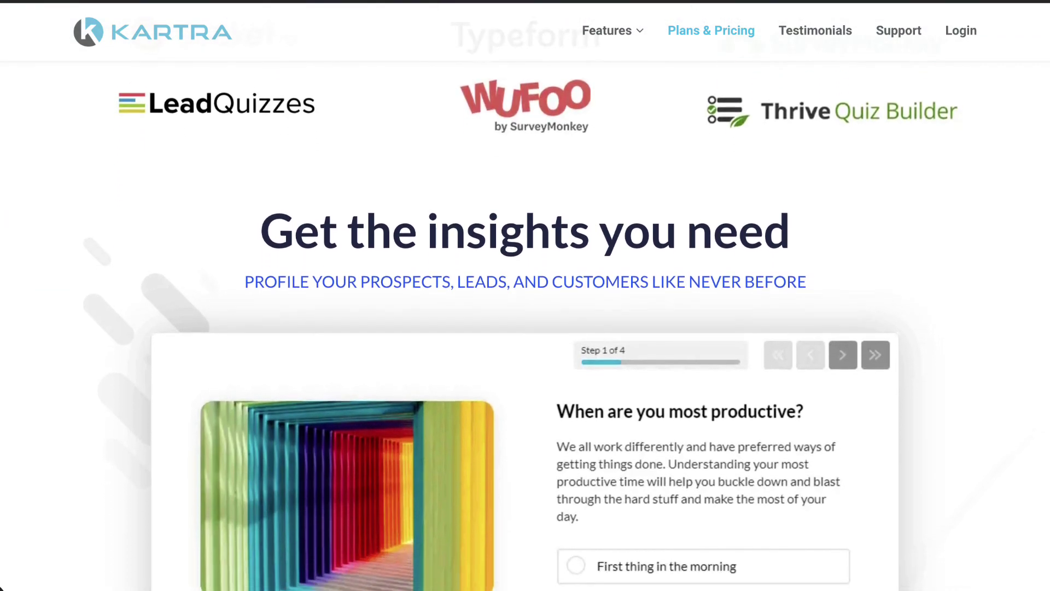
scroll(525, 296, "down", 7)
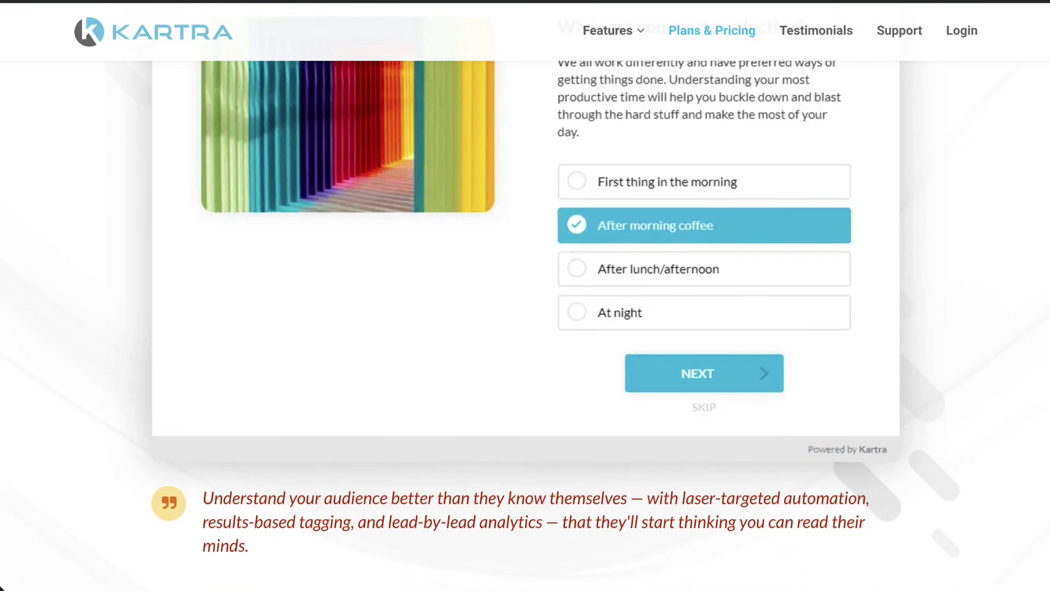
scroll(525, 296, "down", 7)
scroll(525, 295, "down", 7)
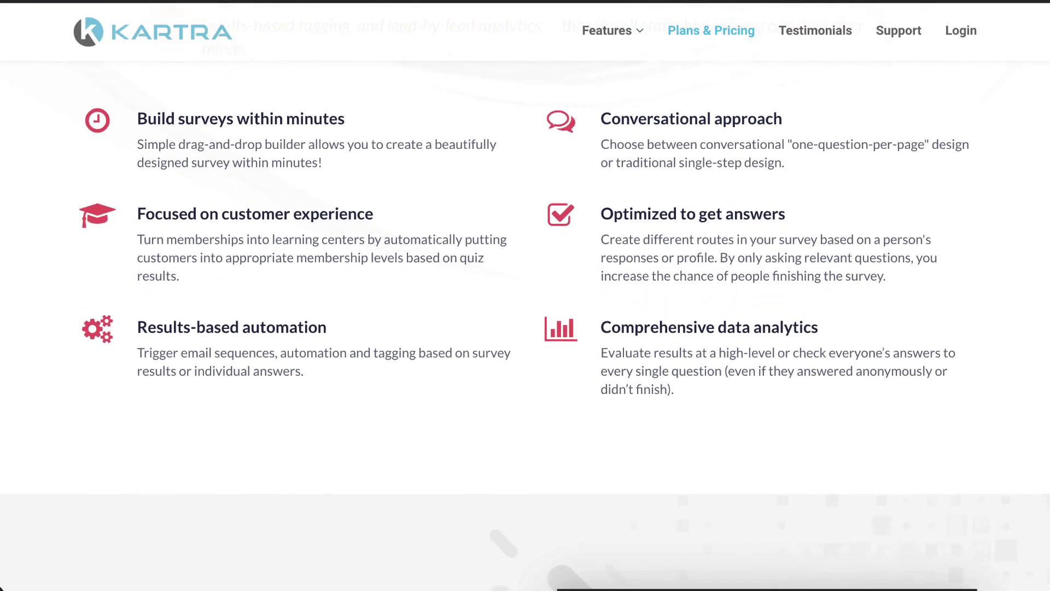
scroll(526, 295, "down", 6)
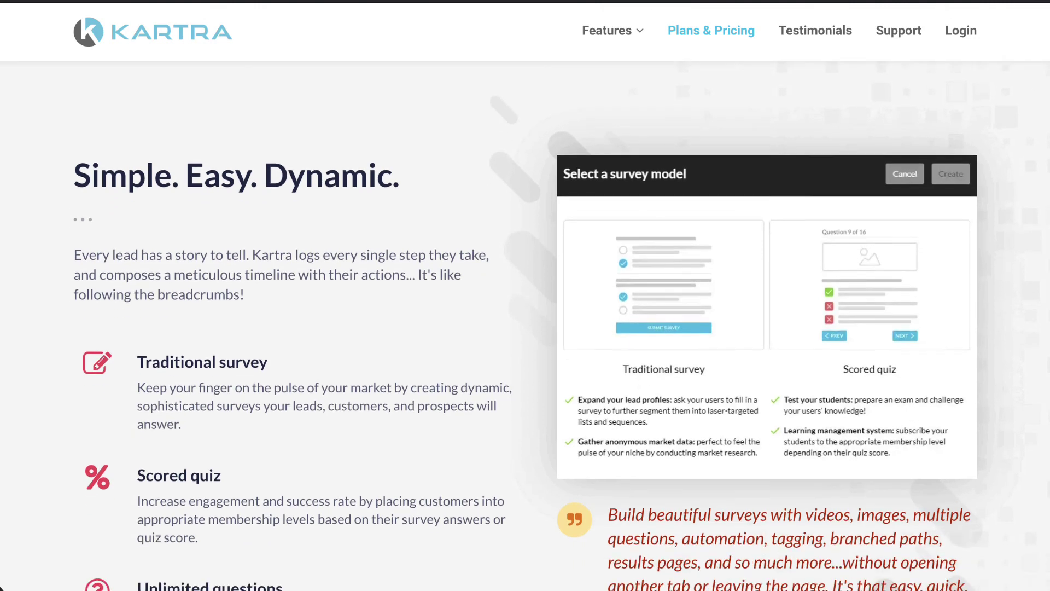
scroll(526, 295, "down", 10)
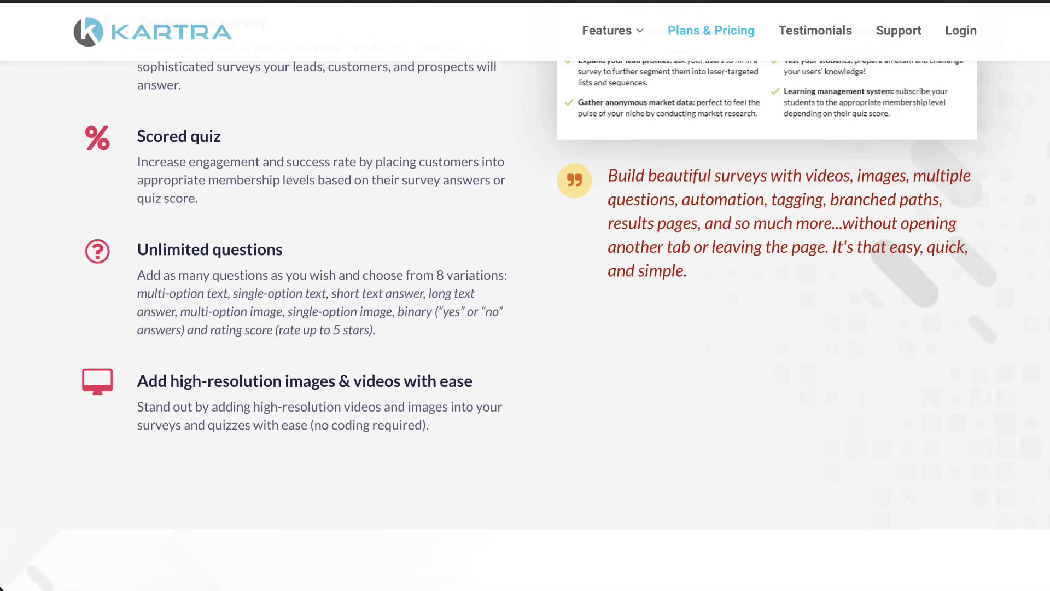
scroll(525, 296, "down", 3)
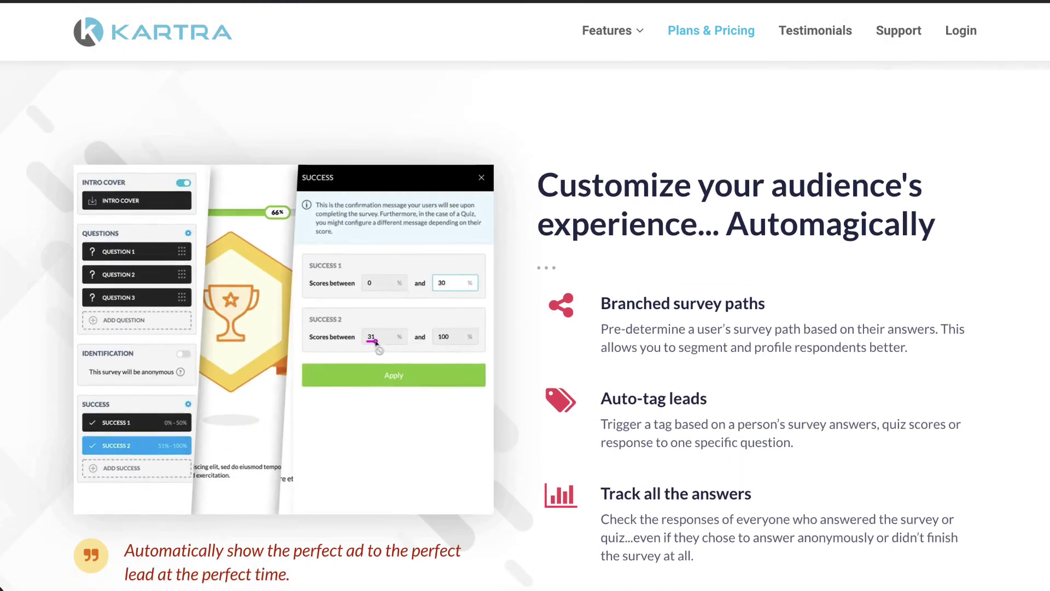
scroll(525, 295, "down", 1)
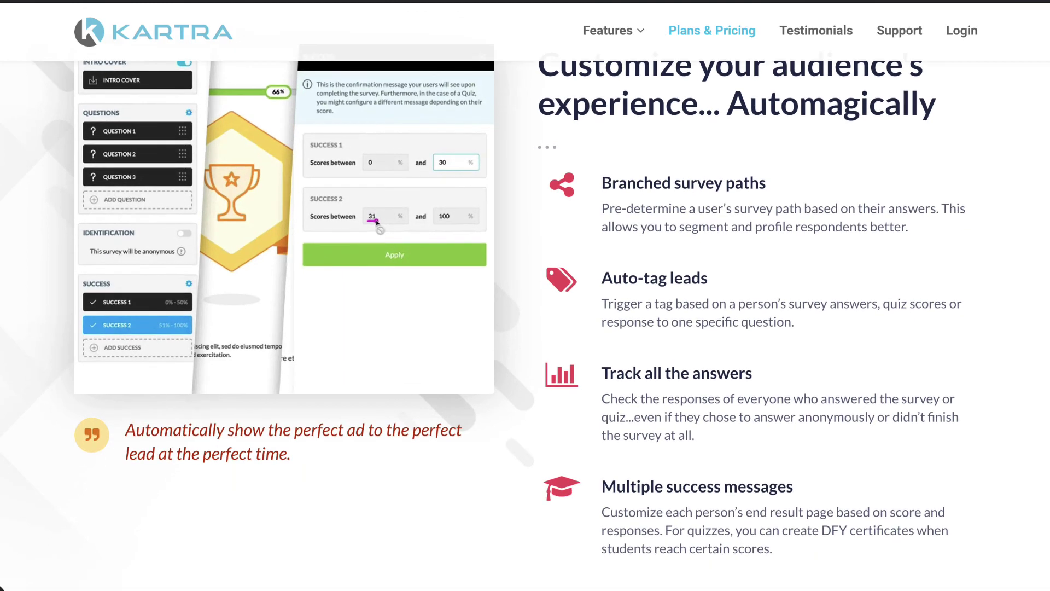
scroll(525, 296, "down", 2)
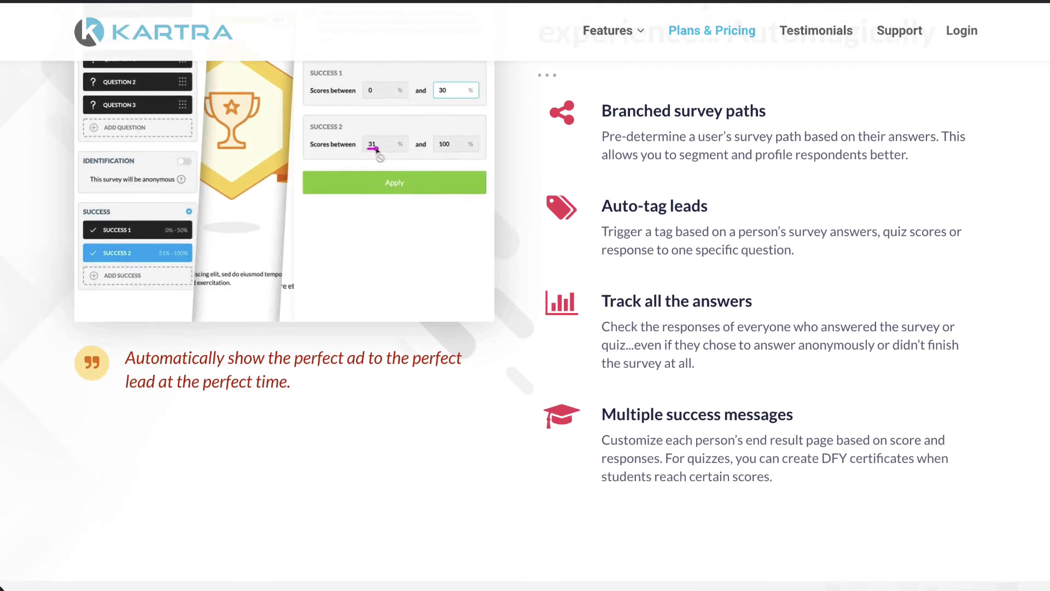